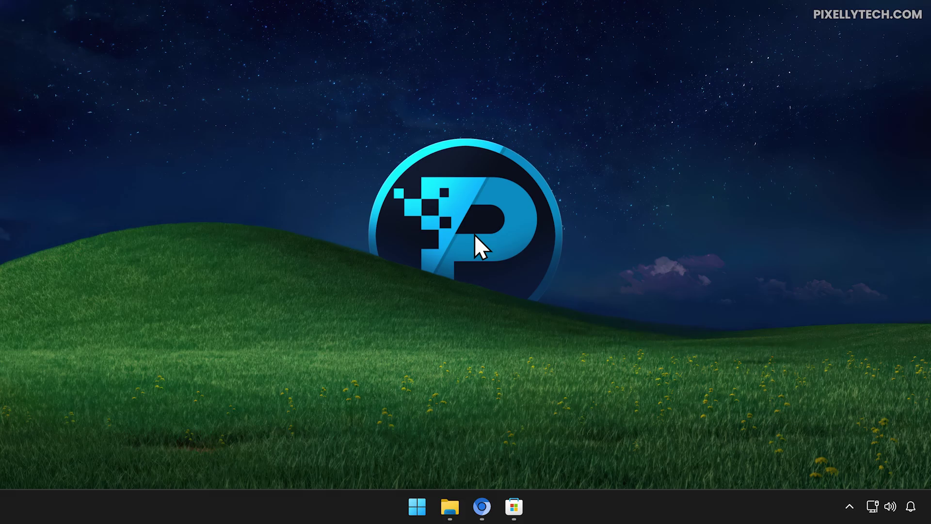
Bring up the Thorium browser showing the videolan.org VLC media player page
click(482, 507)
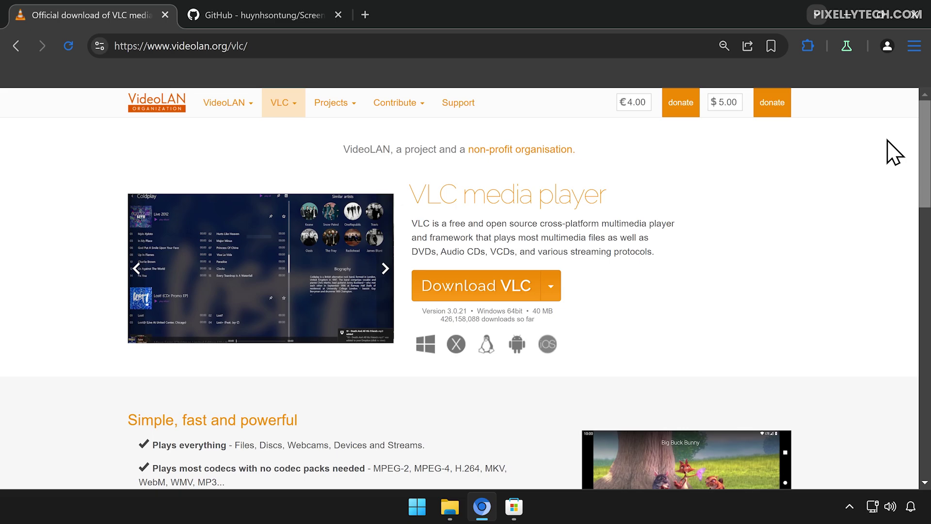
scroll(894, 153, down, 1)
scroll(895, 153, down, 4)
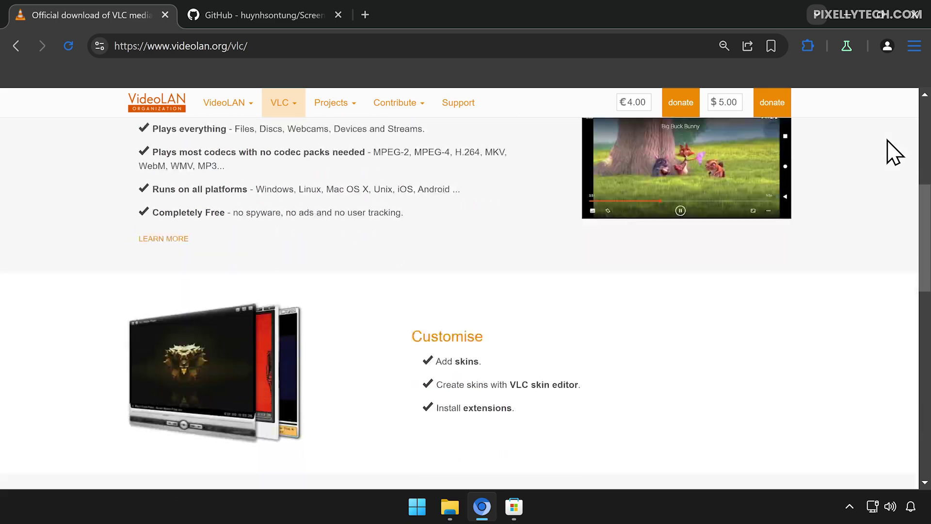
scroll(894, 153, down, 2)
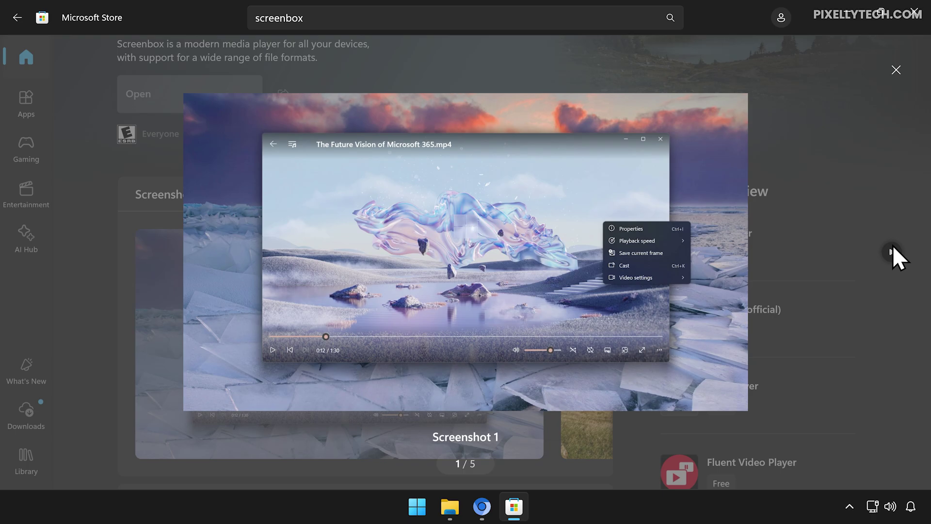
Browse Screenbox's Store screenshots 2–5, close the viewer, and minimize the Store window
click(893, 247)
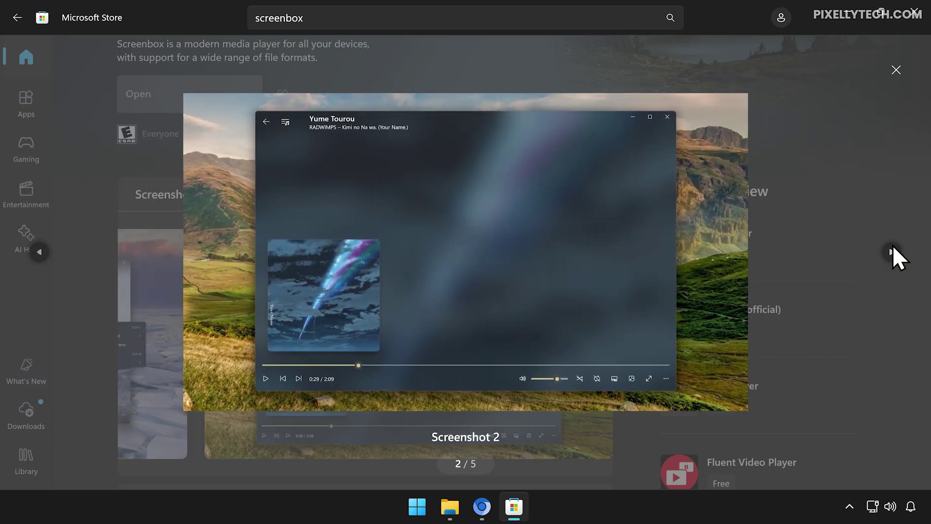
click(893, 249)
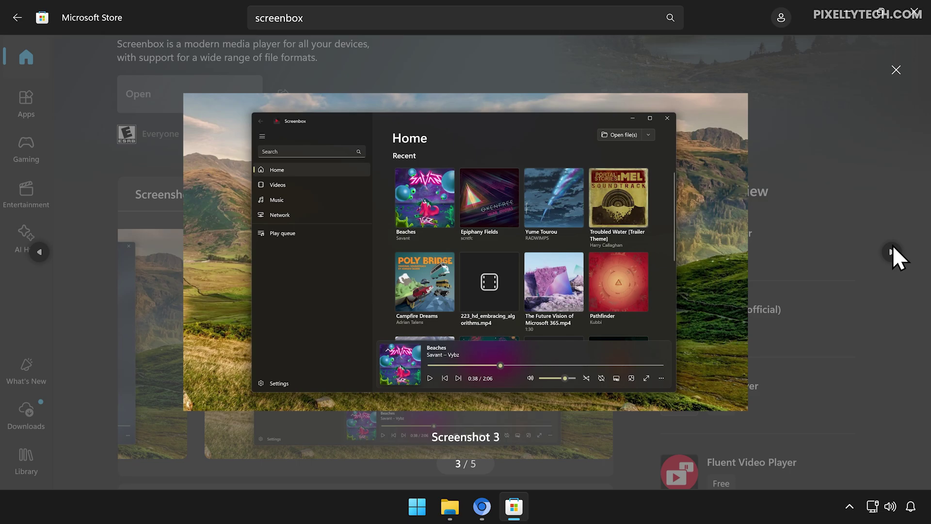
click(893, 247)
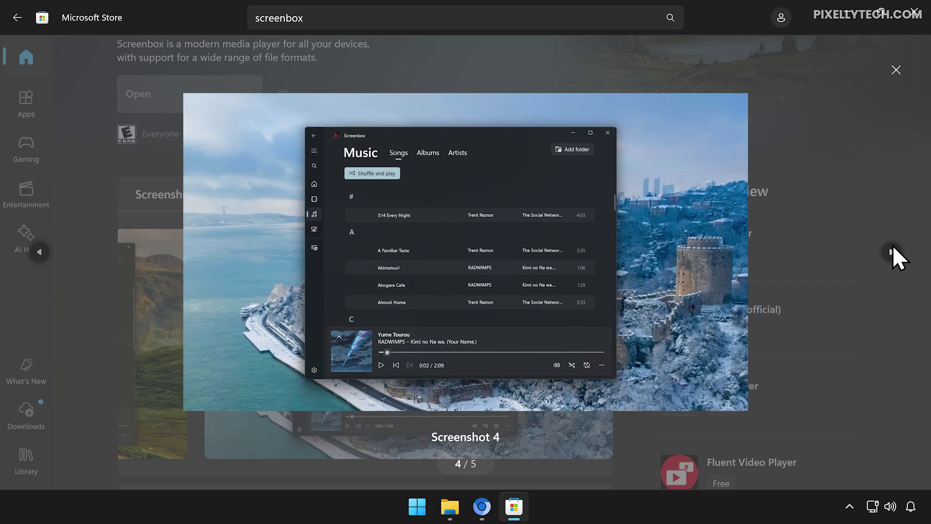
click(893, 248)
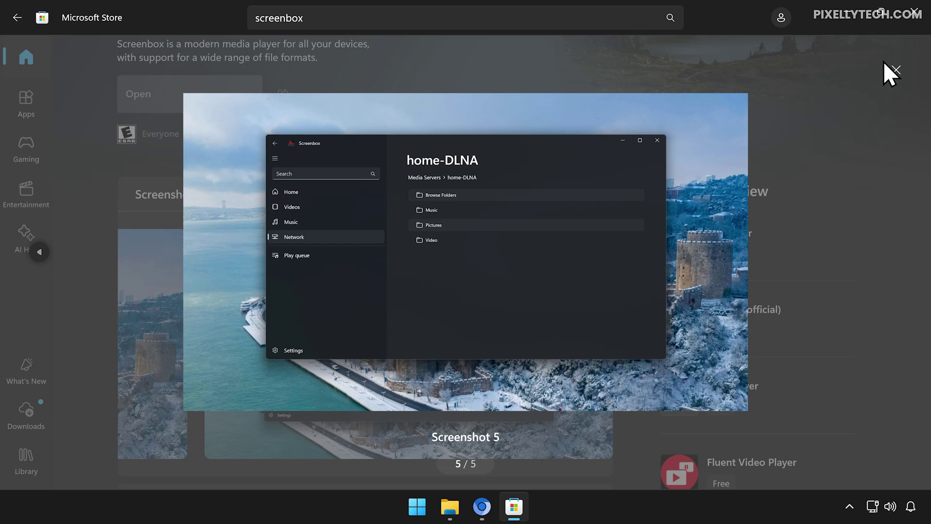
click(896, 70)
scroll(684, 101, up, 2)
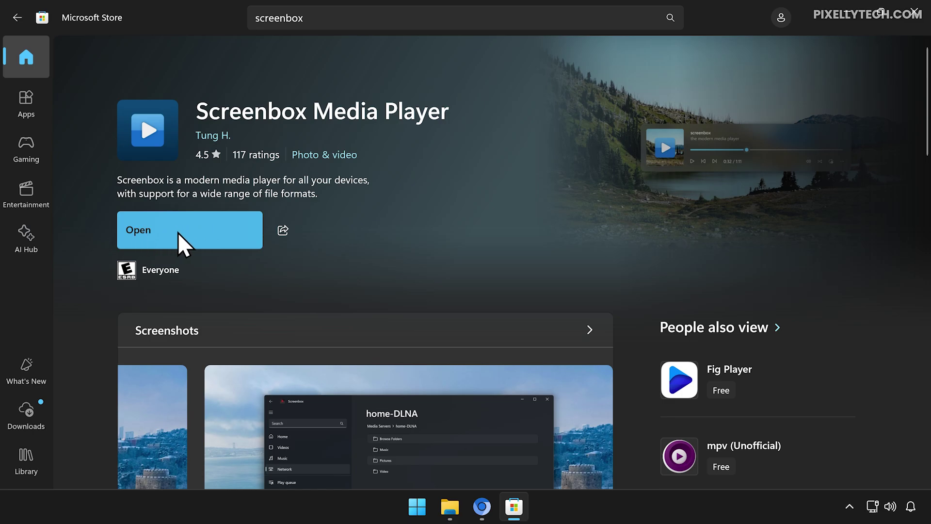
click(842, 13)
Check the v0.14.5 assets on Screenbox's GitHub Releases page, then minimize Thorium
click(482, 506)
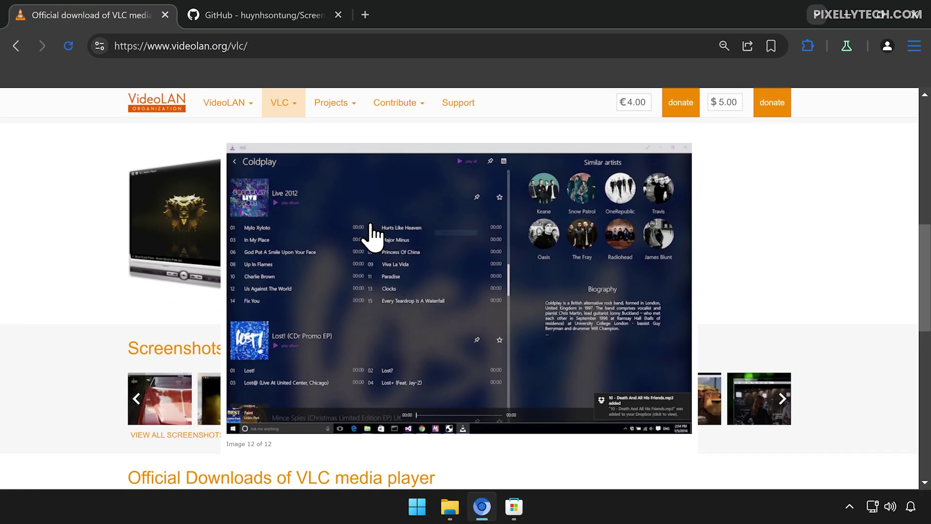
click(302, 22)
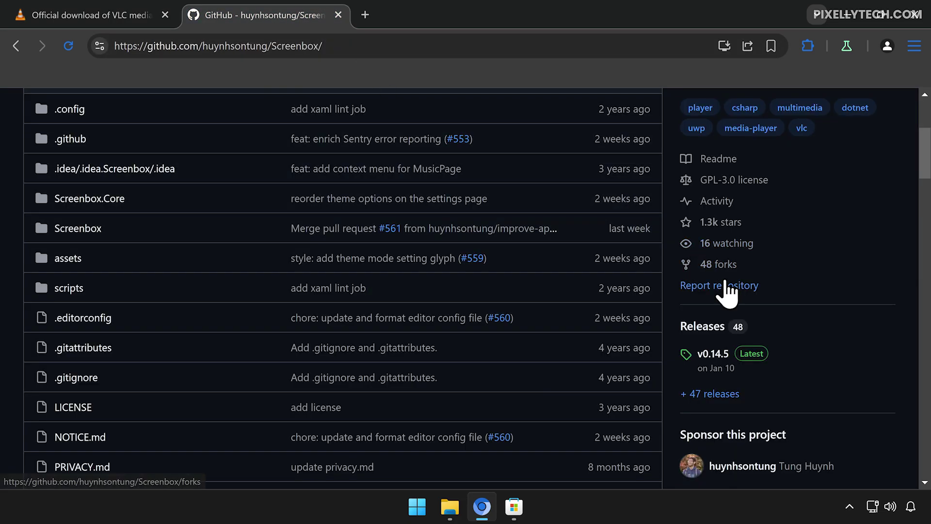
click(712, 334)
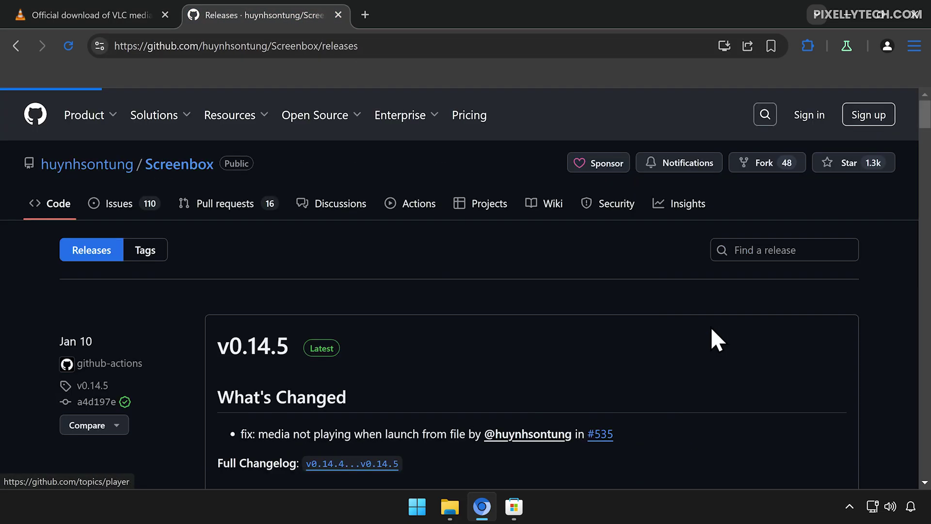
scroll(711, 327, down, 2)
scroll(711, 326, down, 1)
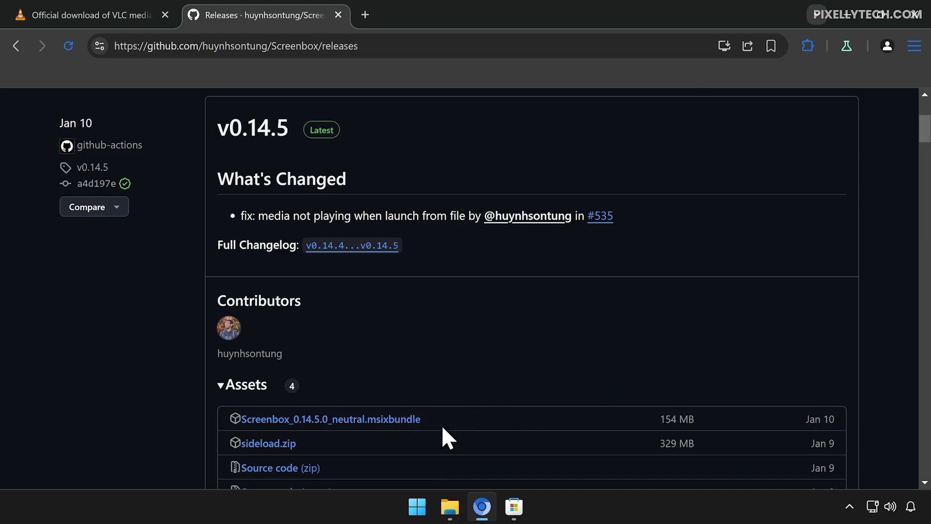
click(479, 496)
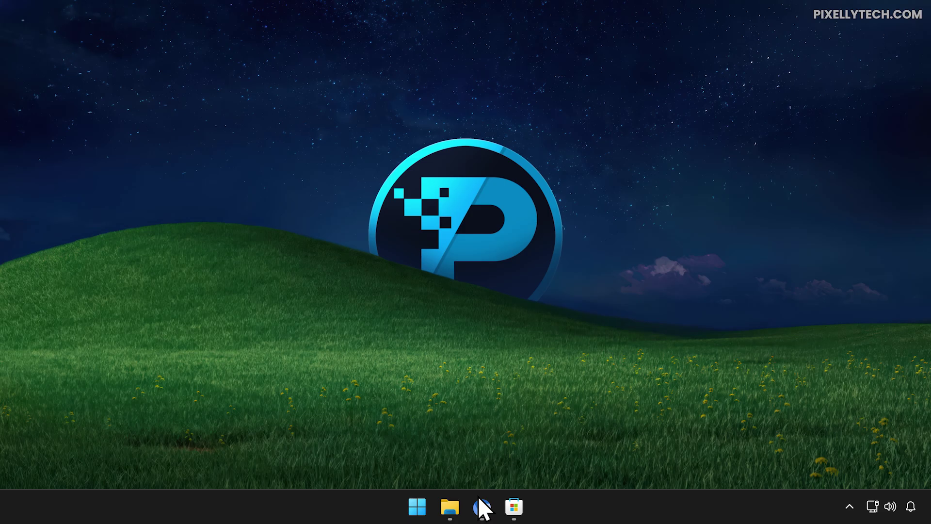
Launch PowerShell, enter 'winget install screenbox -s winget', then close the window
key(super)
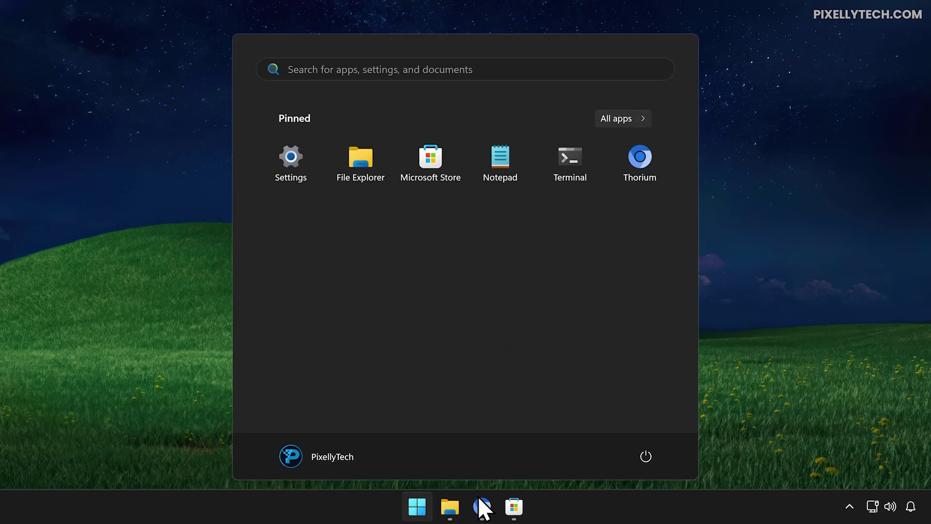
text(powershell)
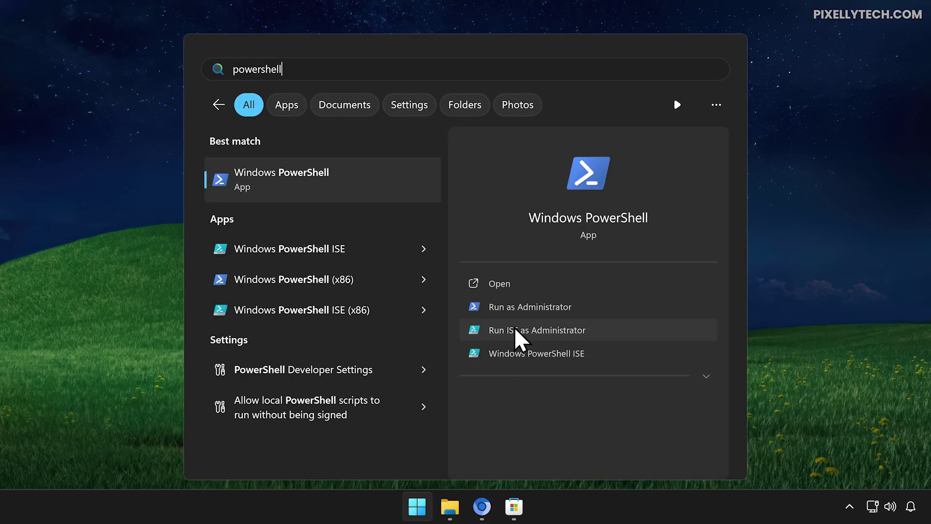
click(523, 288)
text(winget in)
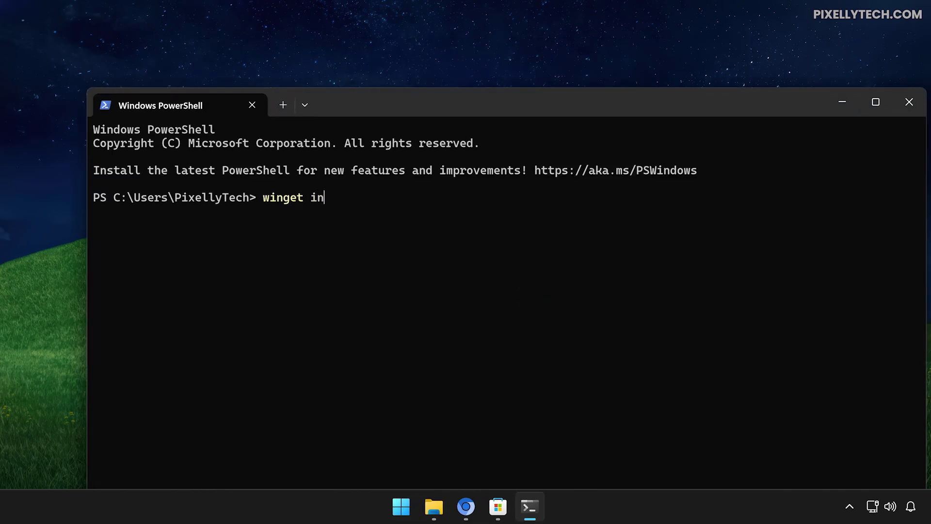
text(stall screenbox)
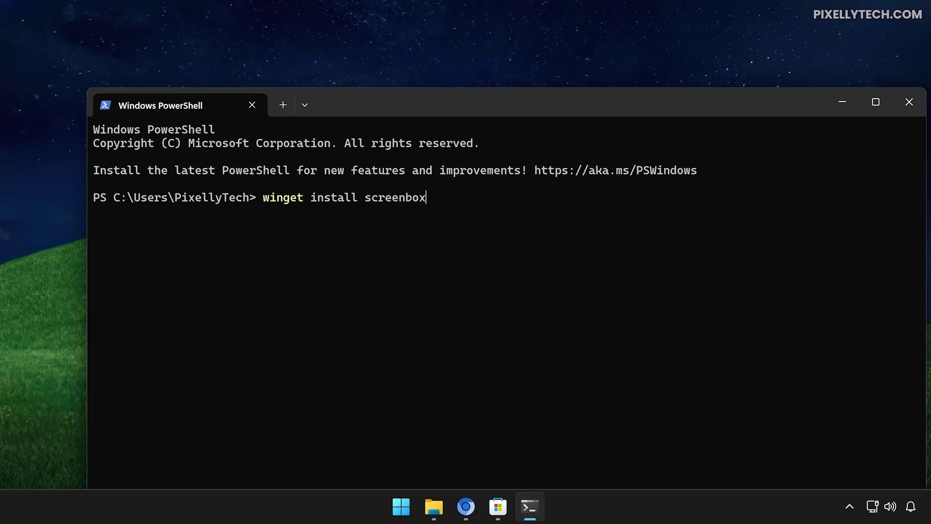
text( -s winget)
click(909, 109)
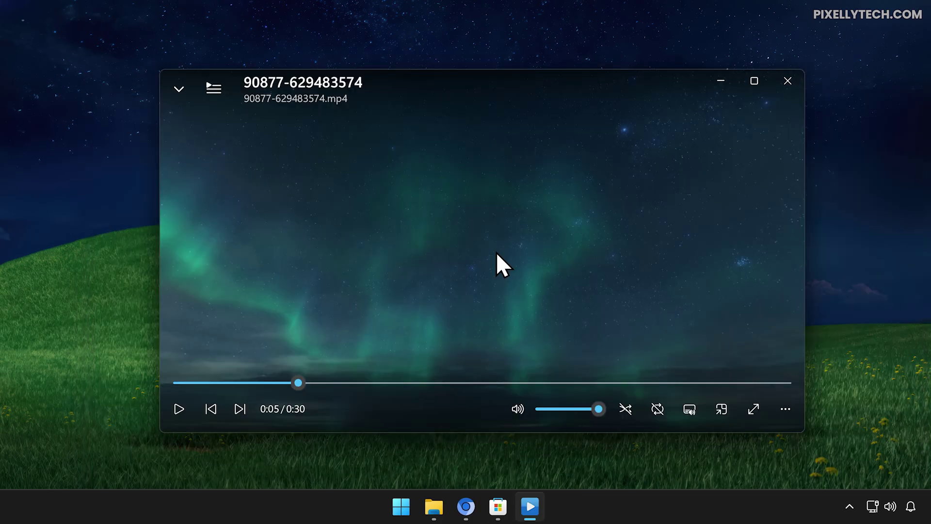
Play the aurora clip 90877-629483574.mp4 and pause it at 0:15
click(497, 254)
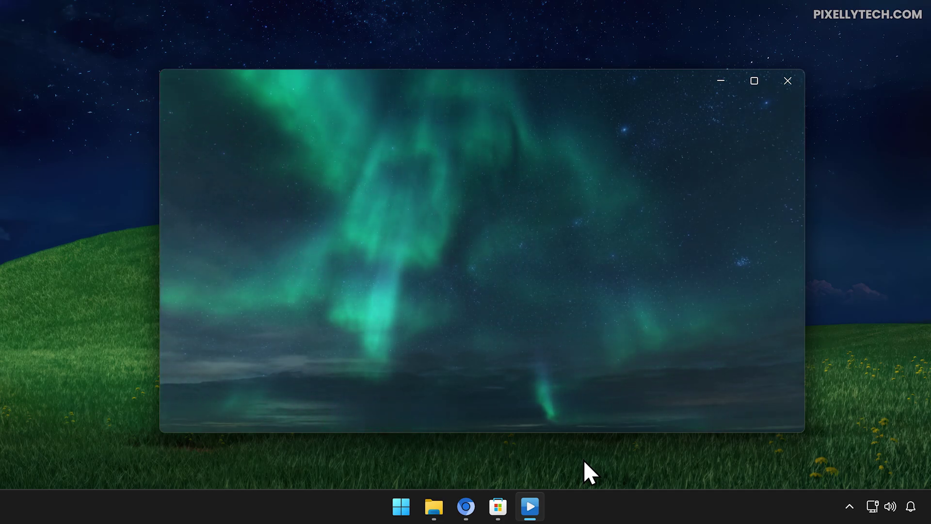
mouse_move(482, 248)
click(525, 263)
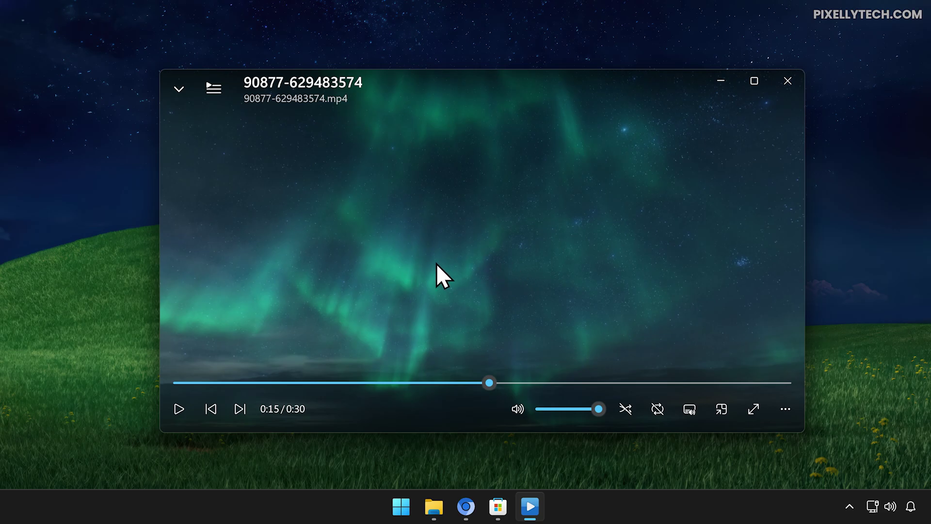
Scrub the aurora clip's timeline to 0:21 and adjust the volume by dragging
drag(389, 266, 427, 284)
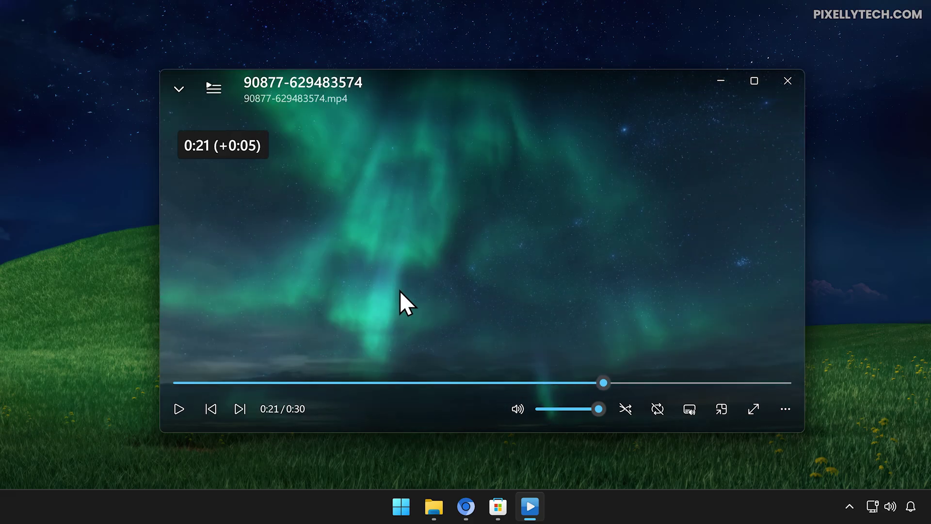
drag(428, 285, 399, 291)
mouse_move(659, 260)
mouse_down()
mouse_move(659, 306)
mouse_move(660, 235)
mouse_move(659, 298)
mouse_move(658, 258)
mouse_up()
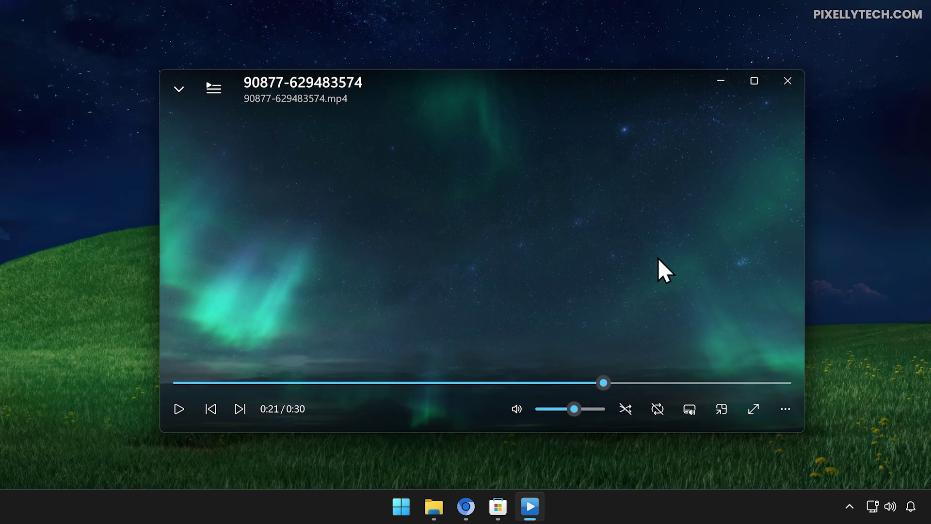
Seek forward and back with L and J, pause with K, and toggle mute with M
key(l)
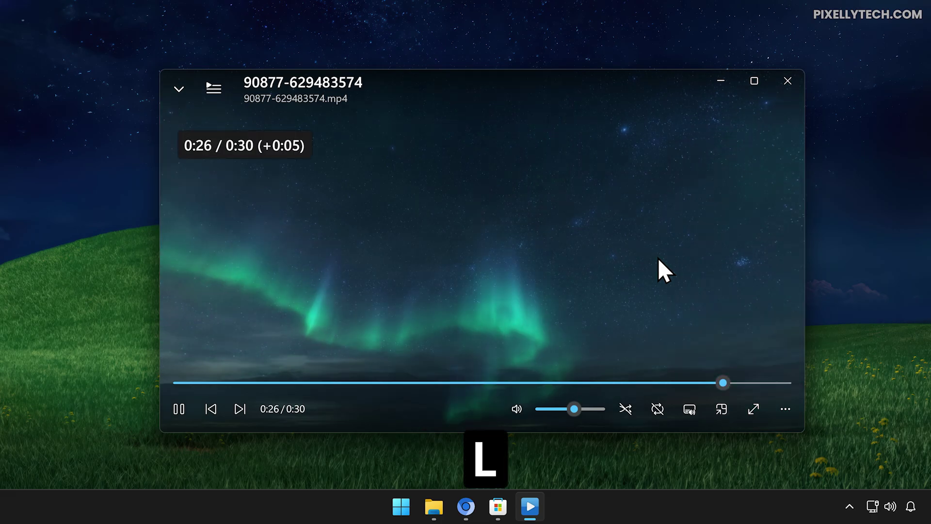
key(l)
key(j)
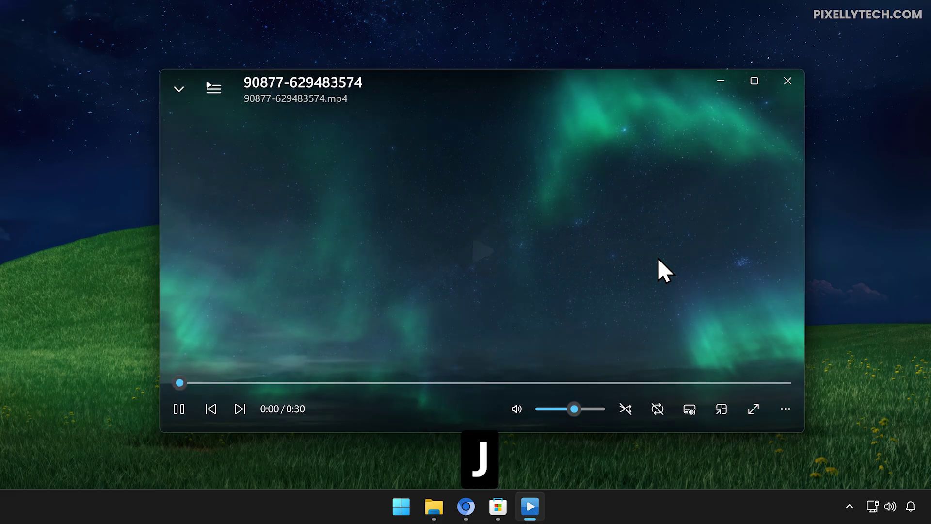
key(j)
key(j)
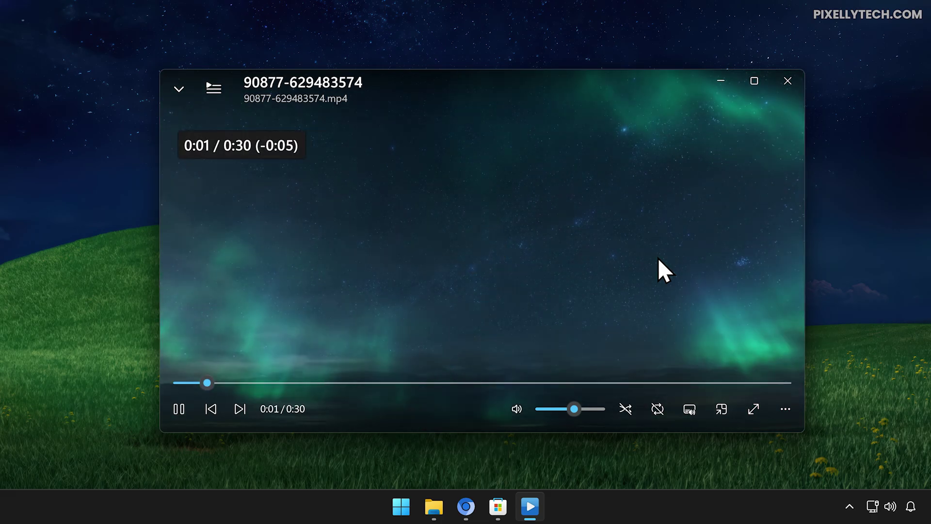
key(k)
key(k)
key(k)
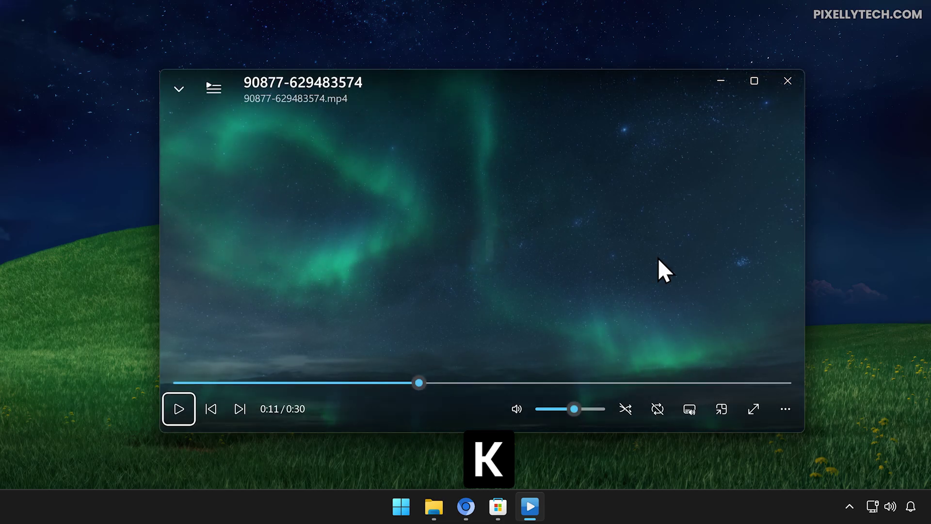
key(m)
key(m)
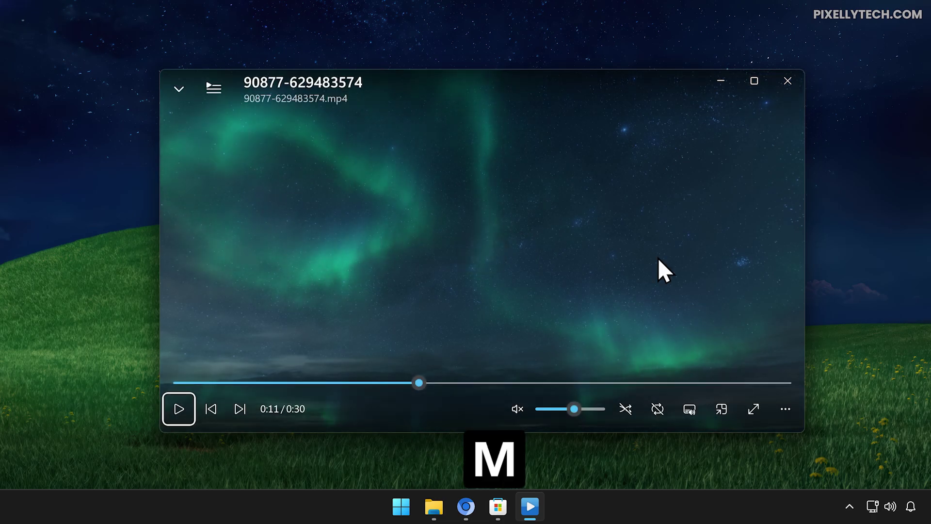
key(m)
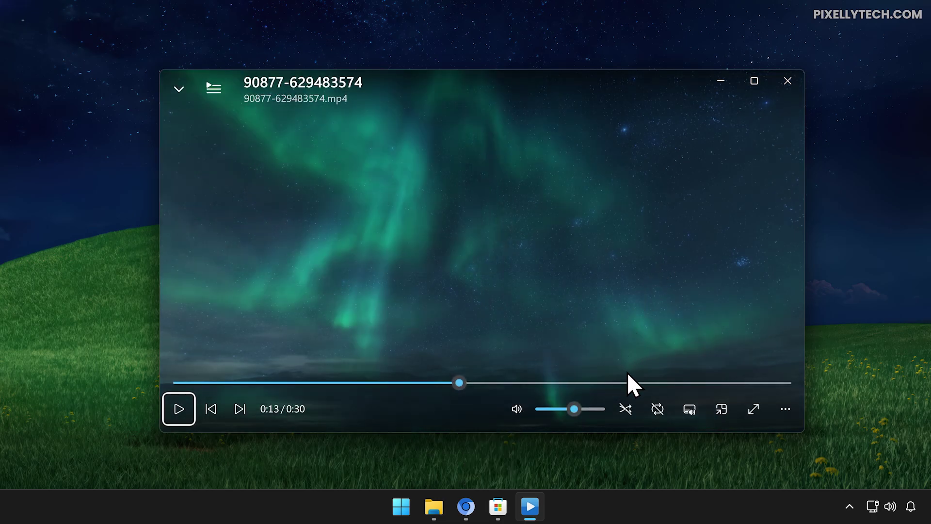
click(690, 410)
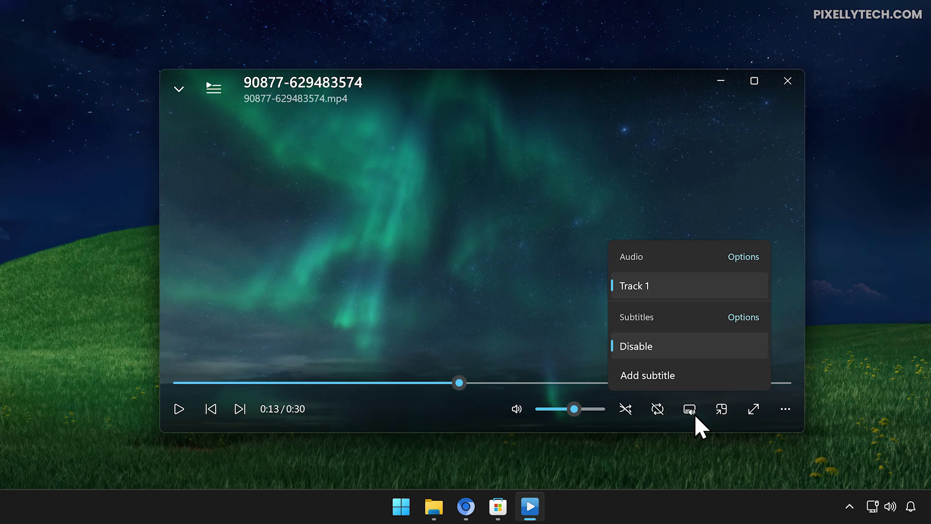
click(720, 410)
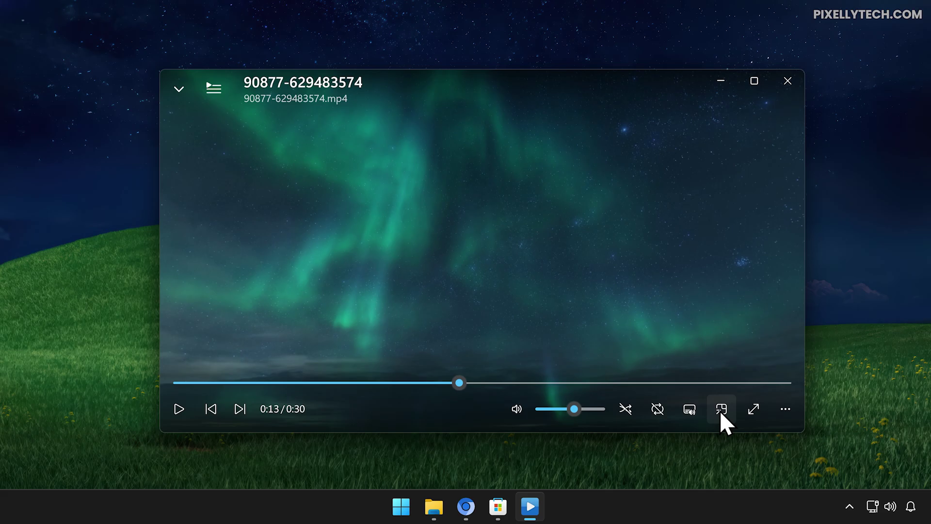
click(720, 409)
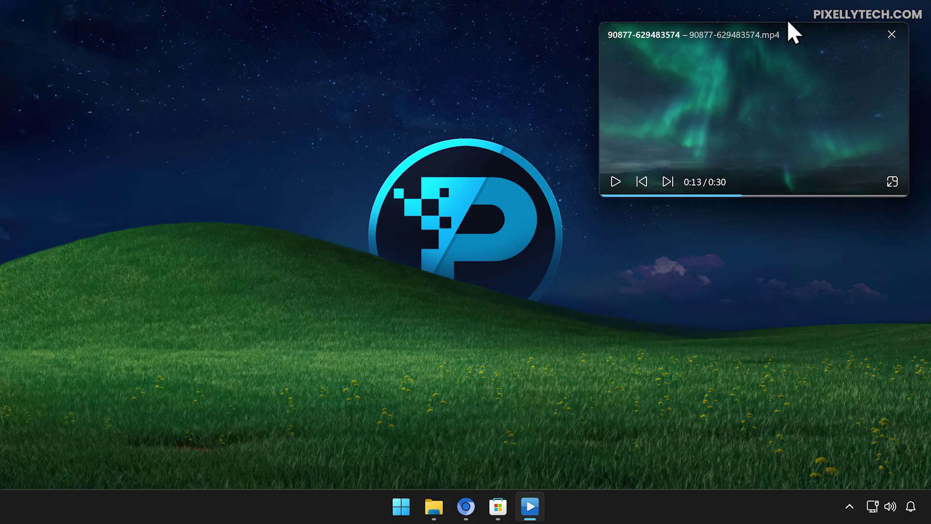
drag(788, 23, 228, 47)
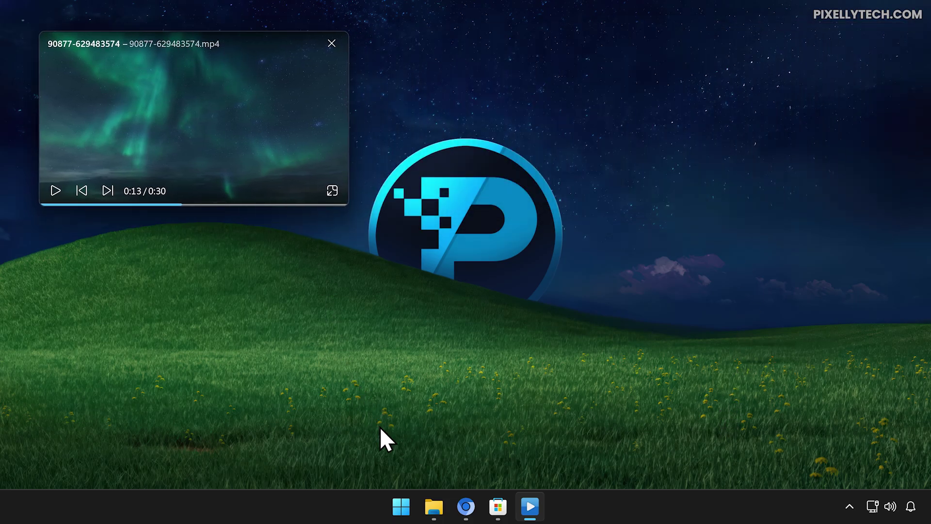
click(427, 505)
drag(169, 42, 151, 280)
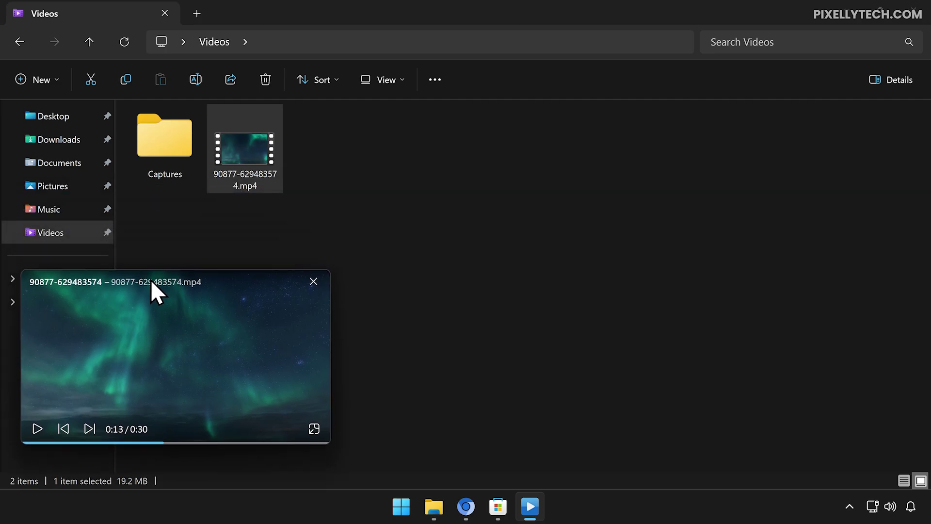
click(840, 6)
mouse_move(180, 282)
mouse_down()
mouse_move(366, 233)
mouse_move(501, 154)
mouse_up()
click(634, 300)
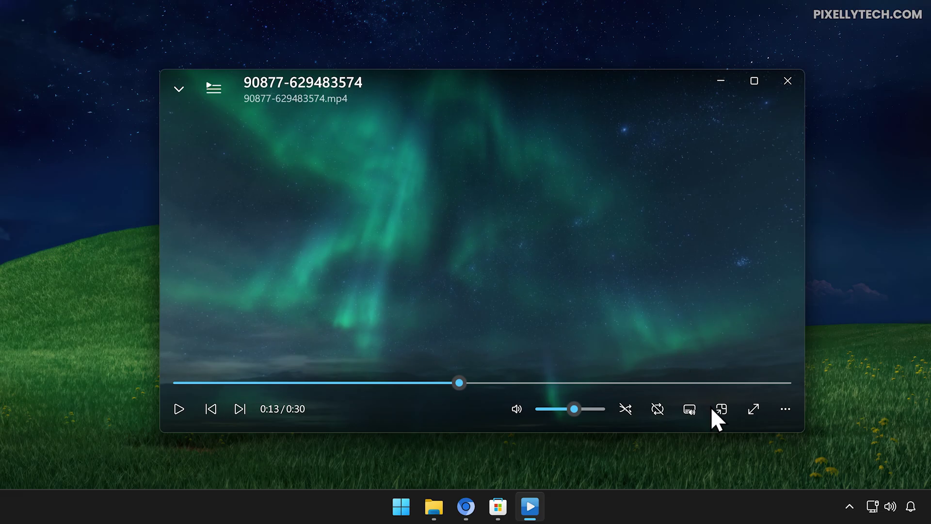
Save the current frame from the ⋯ menu and open its Pictures Screenbox folder
click(777, 416)
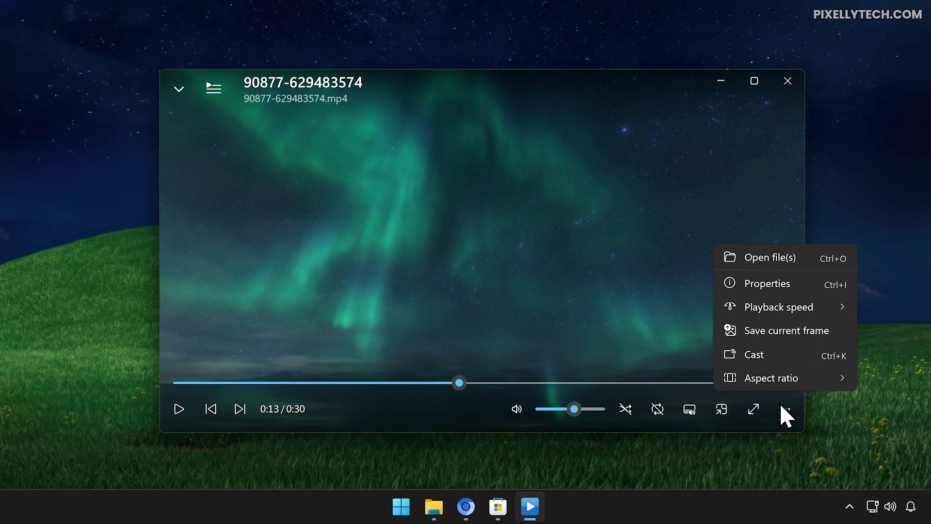
click(773, 332)
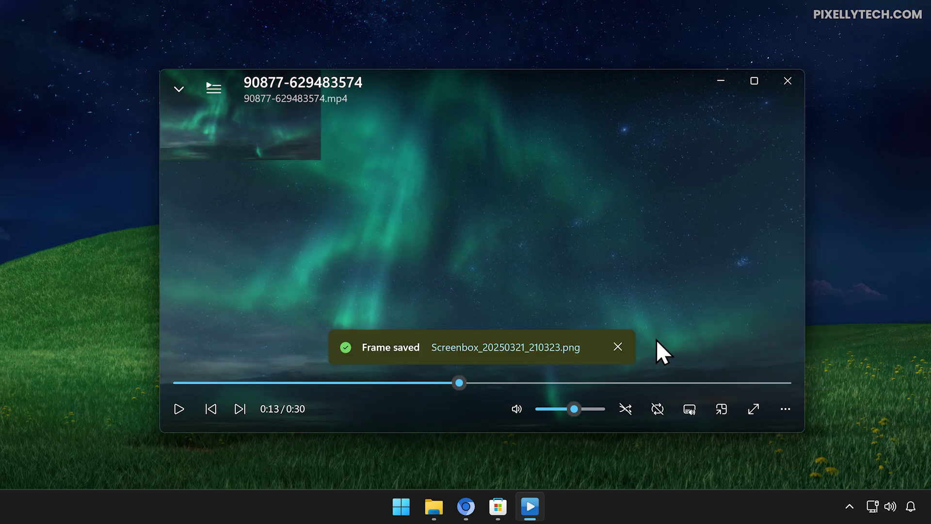
click(536, 347)
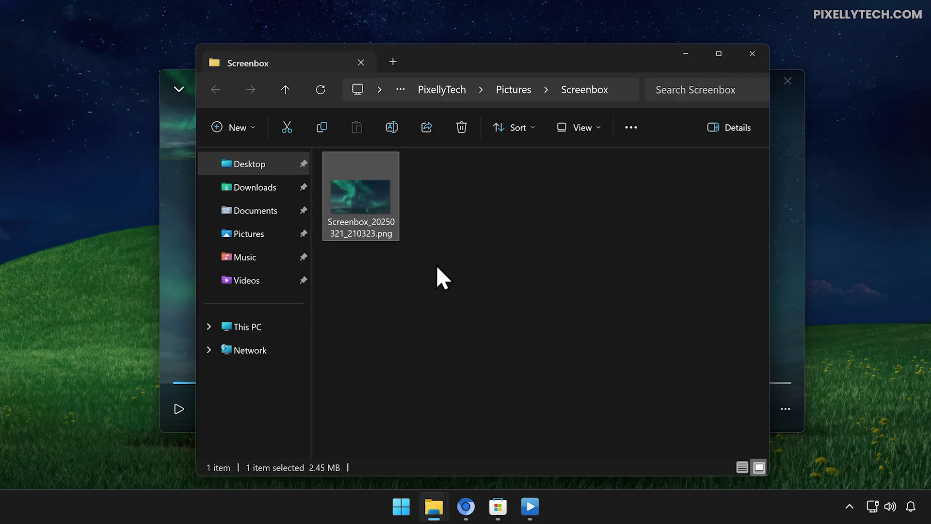
View Screenbox_20250321_210323.png maximized in Photos, then close Photos and File Explorer
double_click(380, 205)
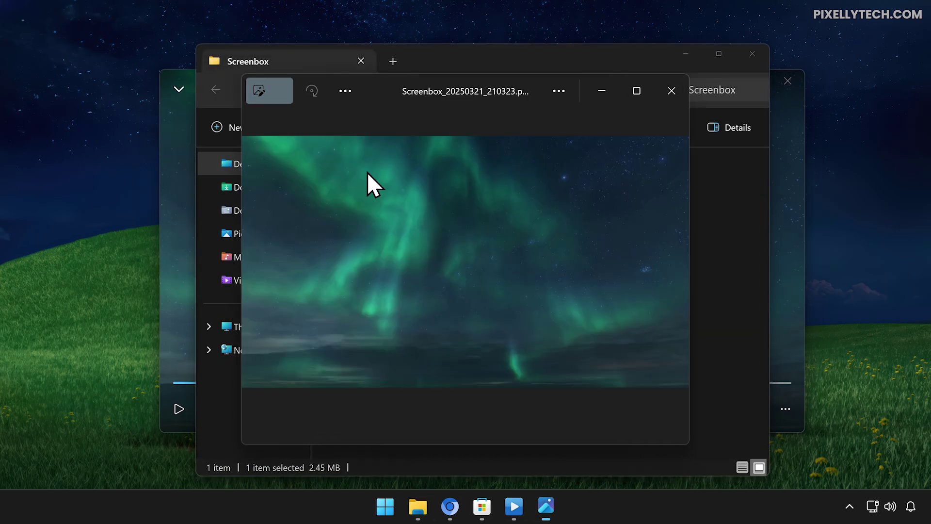
click(638, 94)
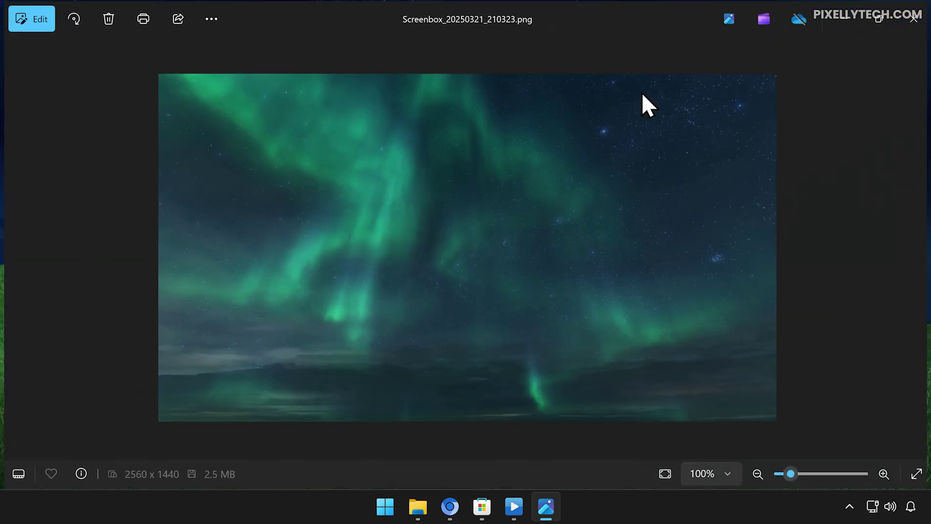
click(911, 22)
click(746, 59)
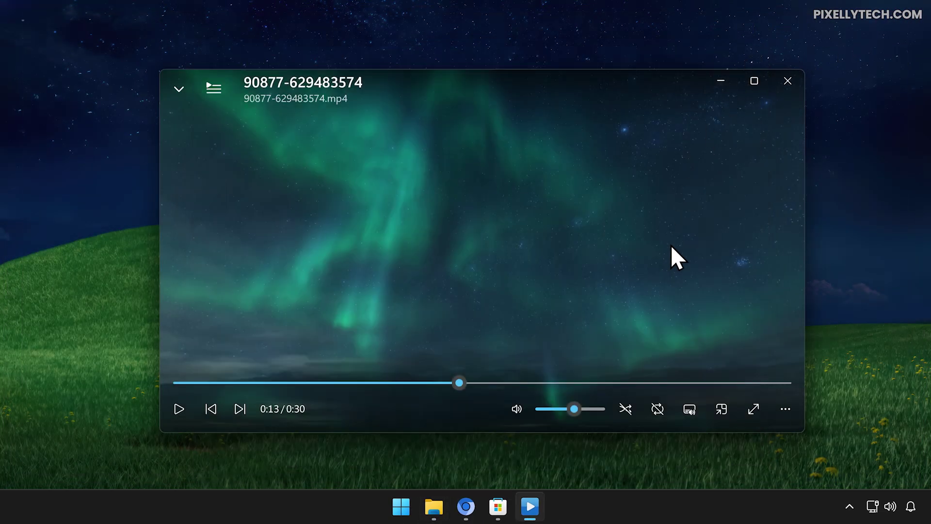
Reopen and dismiss the ⋯ options list, then minimize Screenbox to the taskbar
click(775, 404)
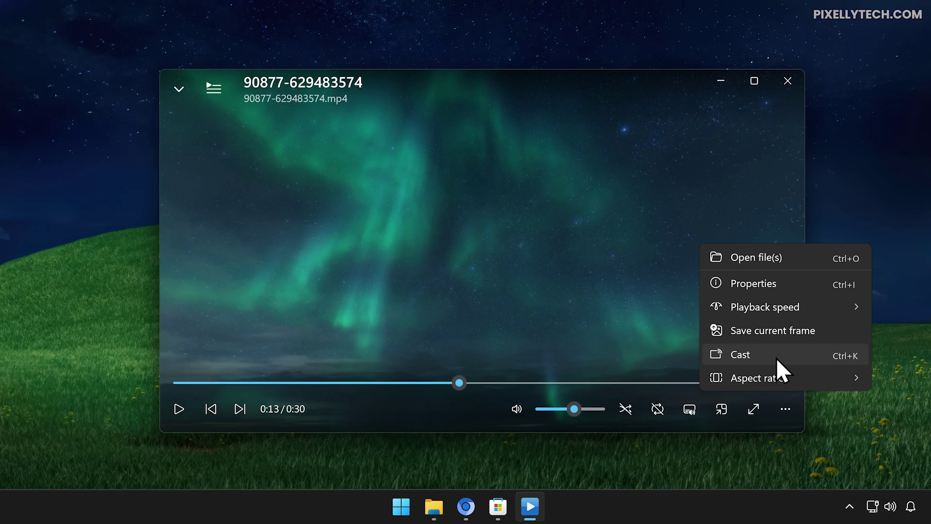
click(884, 350)
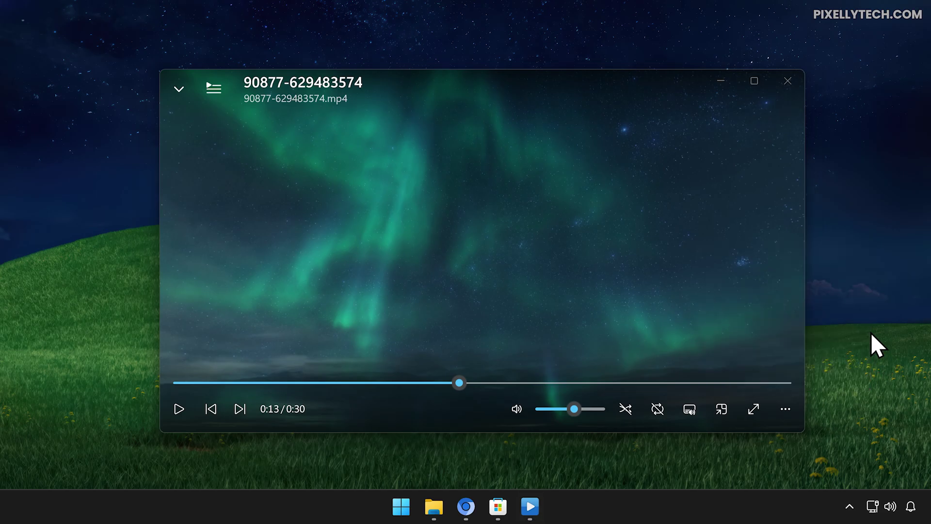
click(725, 83)
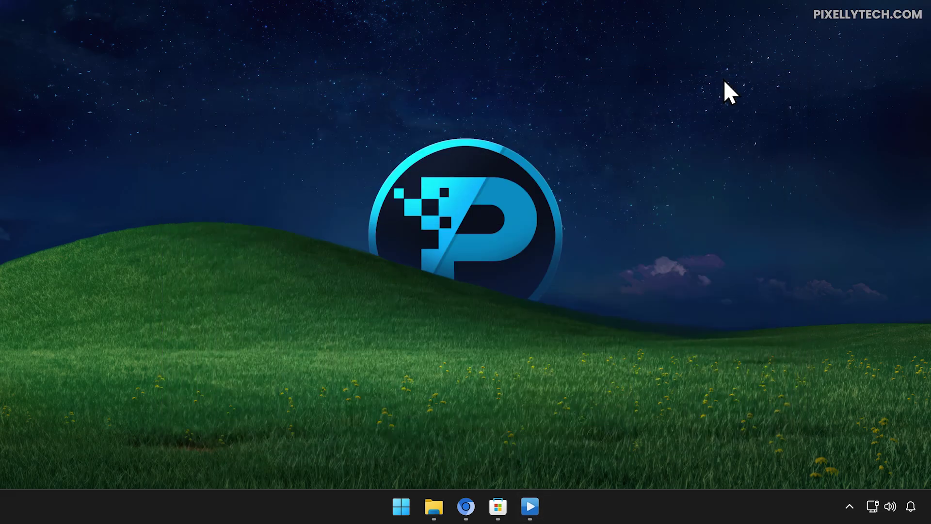